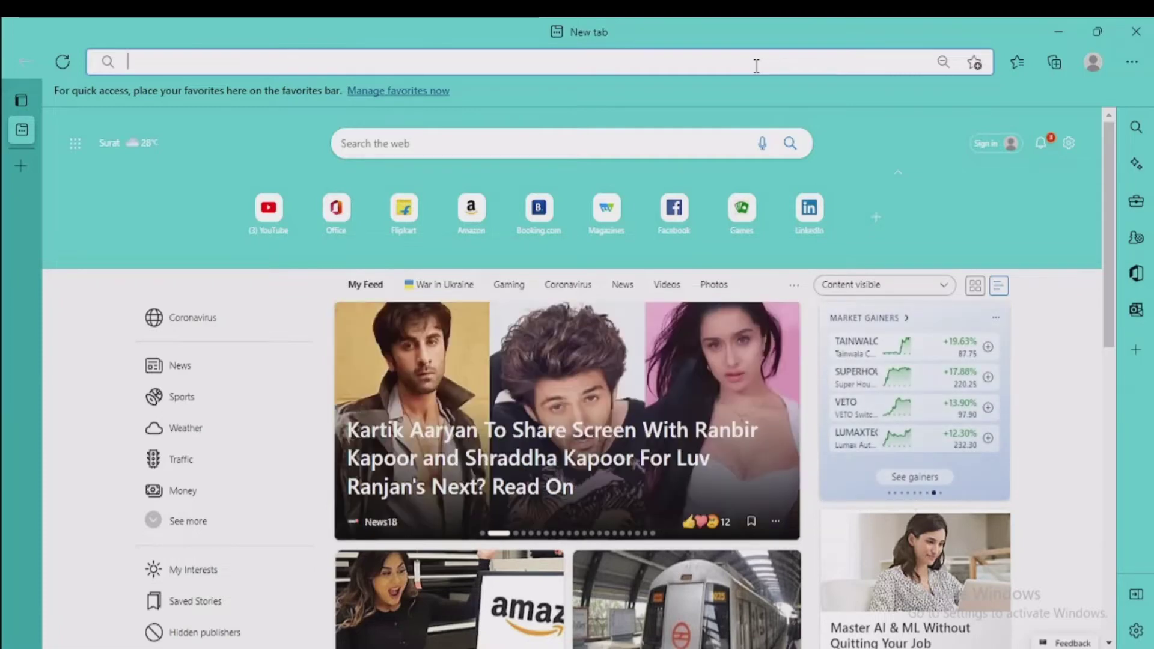
Search Bing for 'google chrome download'
{"action": "type", "text": "g"}
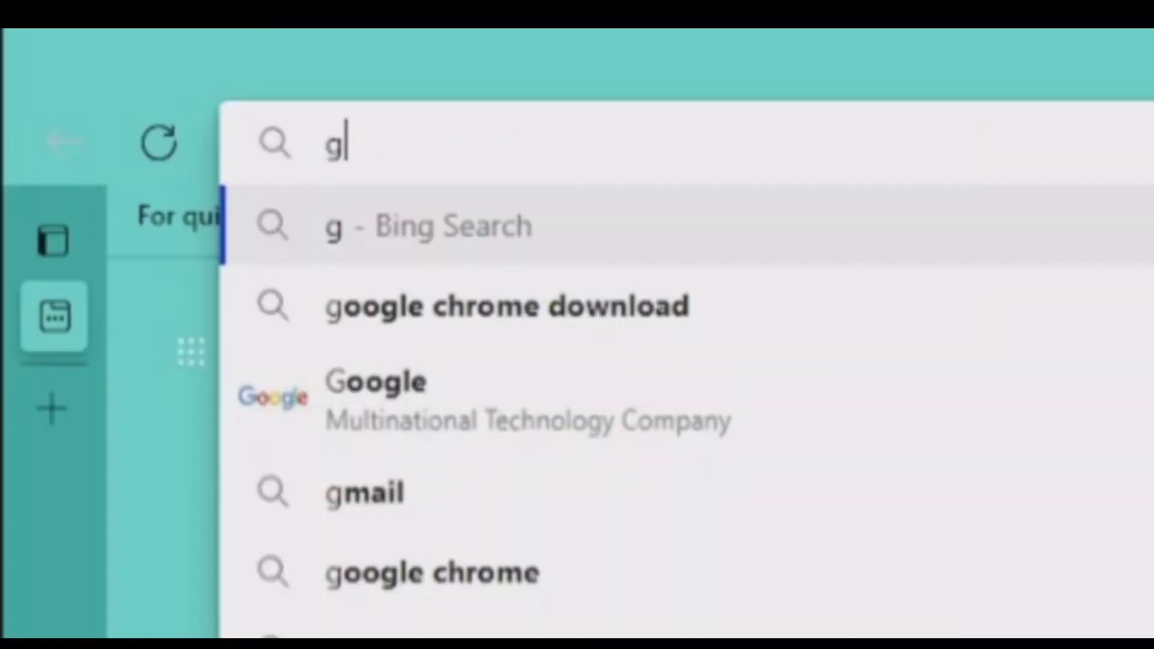
{"action": "type", "text": "oogle chrome "}
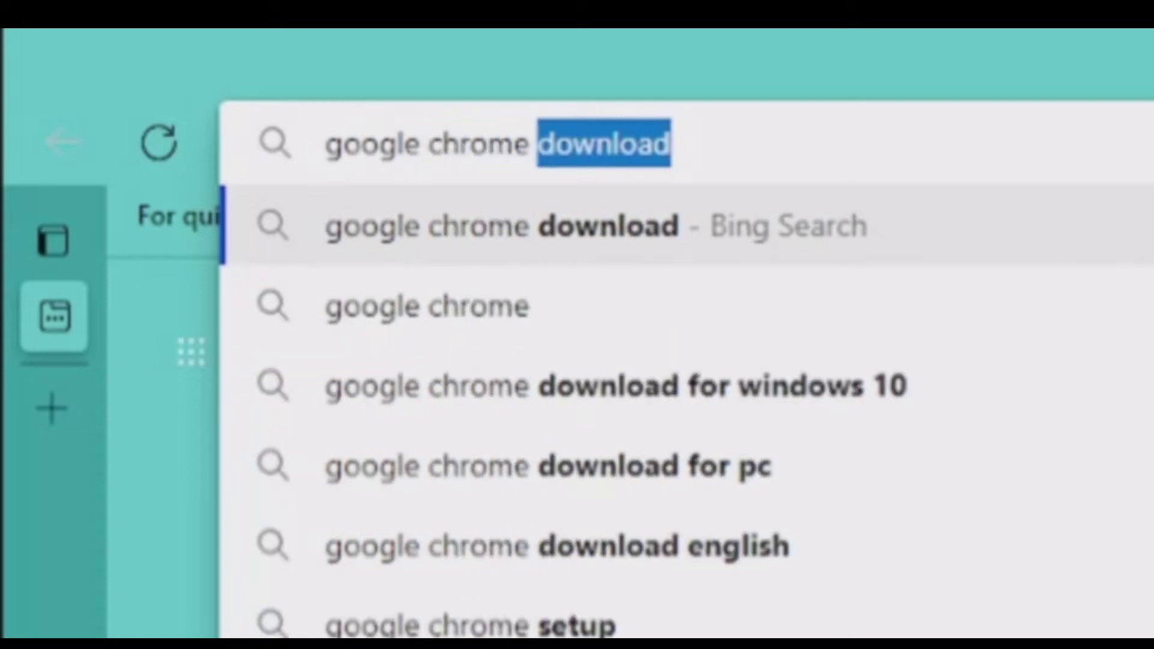
{"action": "type", "text": "down"}
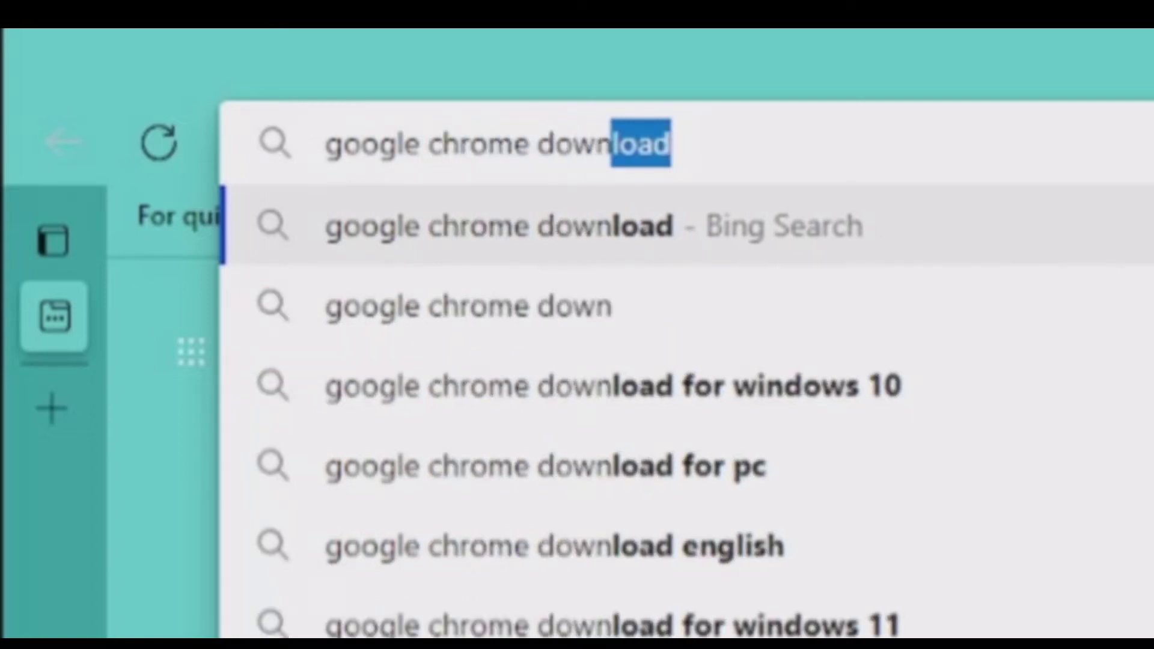
{"action": "type", "text": "load"}
{"action": "key", "text": "Return"}
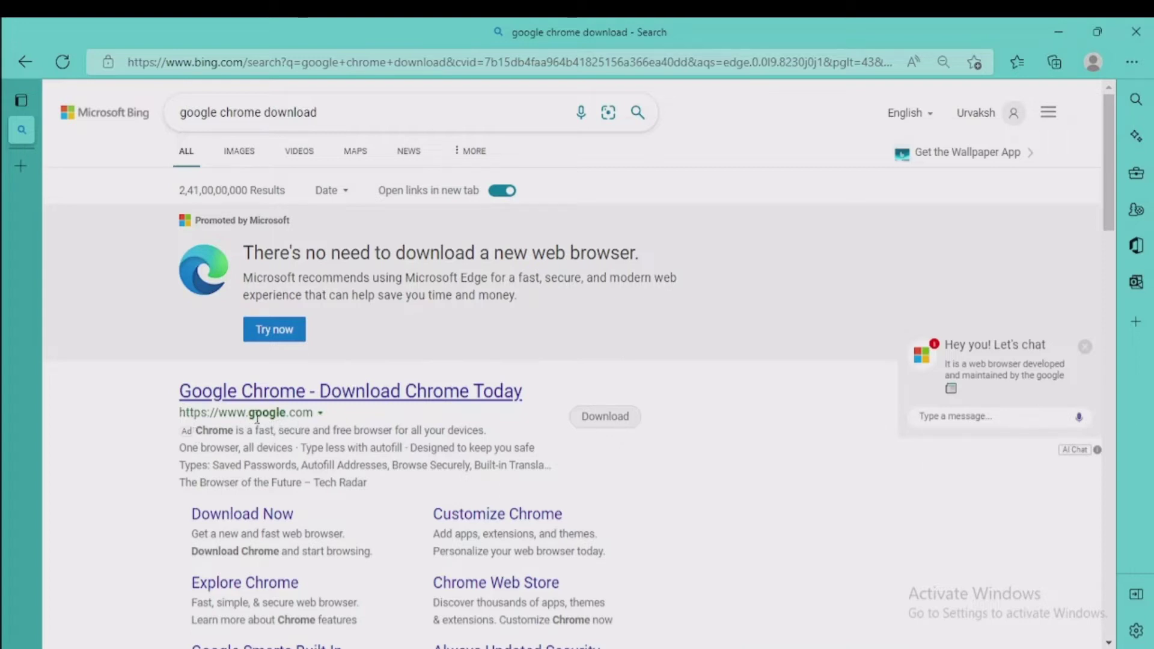
Open the official Chrome download page, dismissing the Edge popup and cookie notice
{"action": "left_click", "coordinate": [380, 392]}
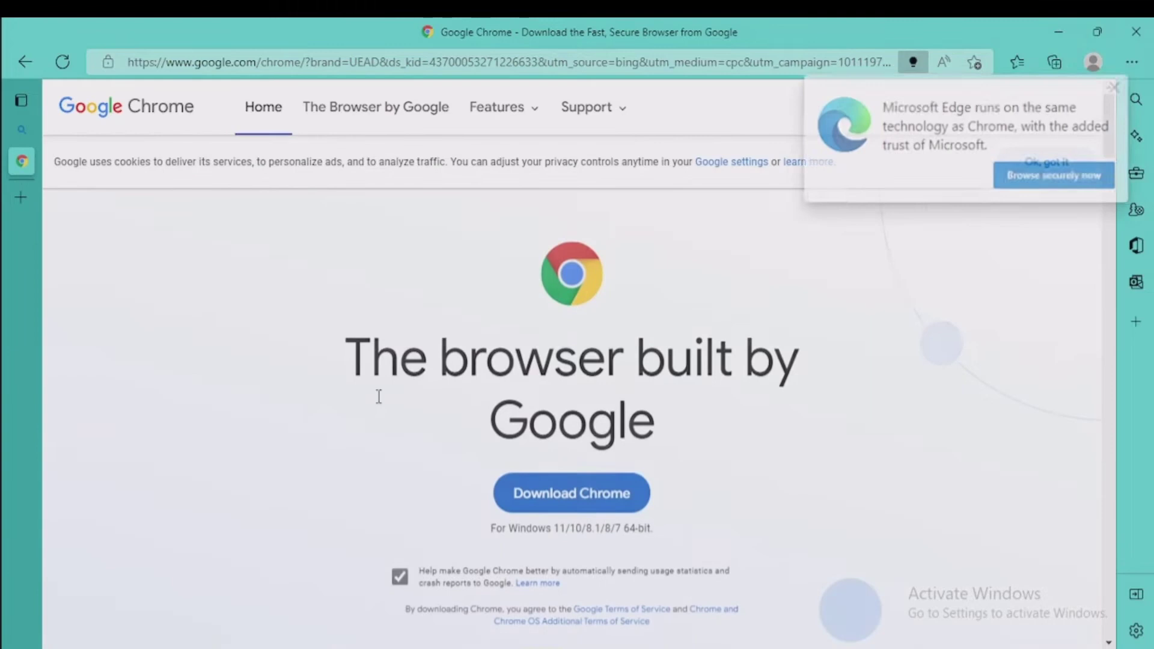
{"action": "left_click", "coordinate": [1118, 86]}
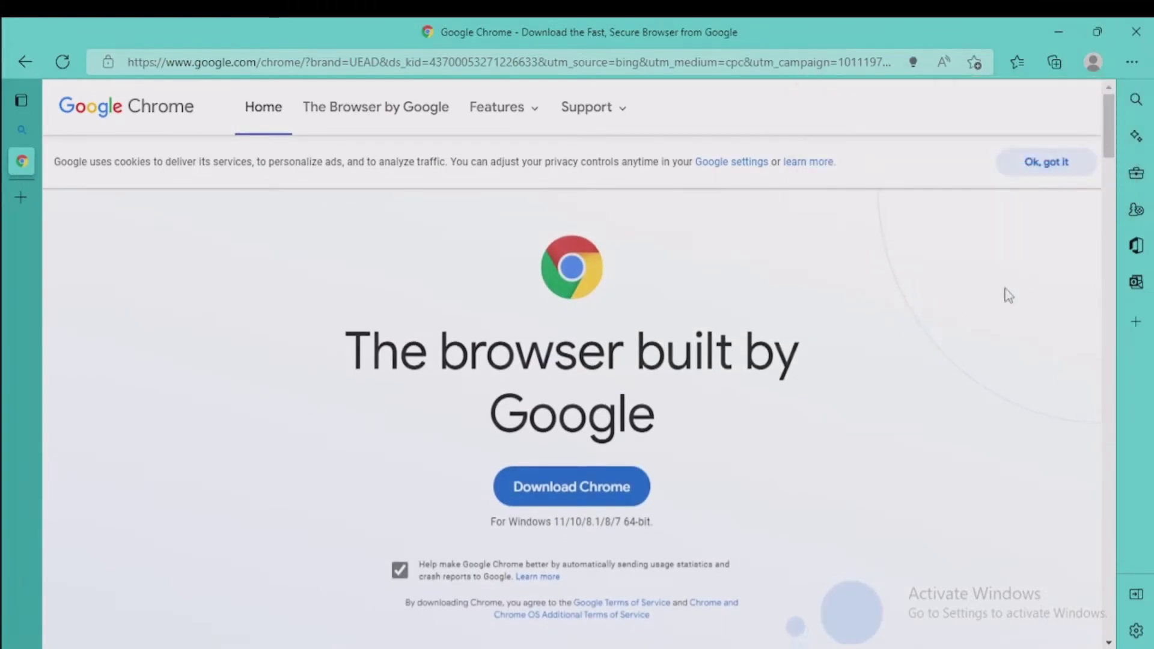
{"action": "left_click", "coordinate": [1043, 164]}
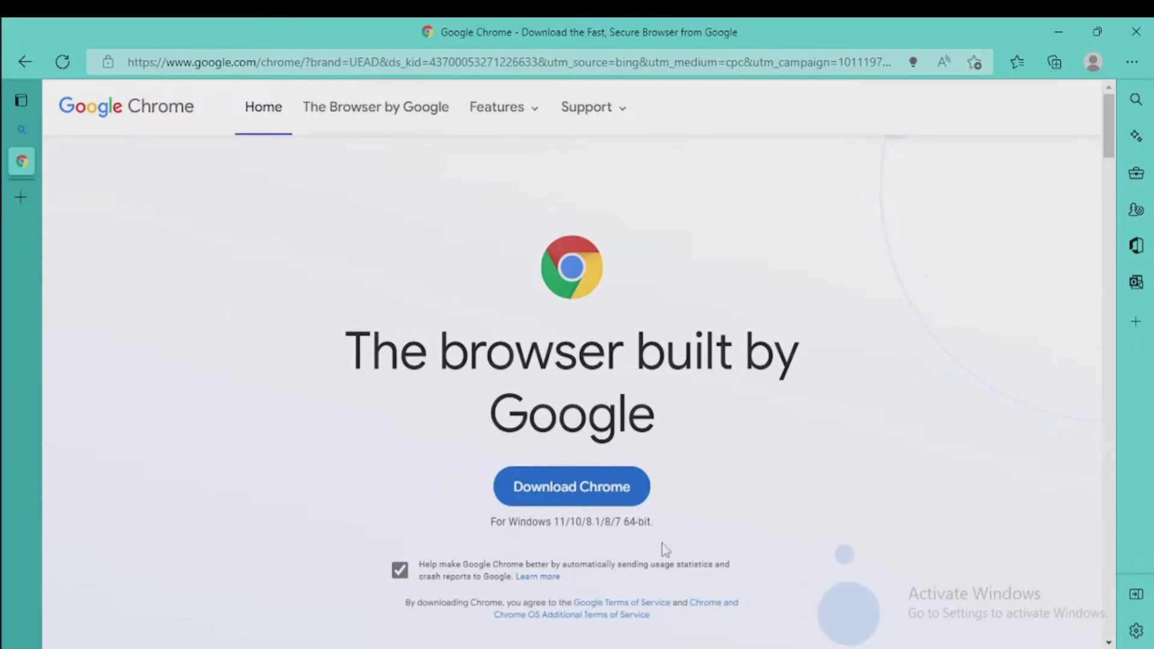
Scroll through the Chrome download page and back up to the top
{"action": "scroll", "coordinate": [665, 545], "scroll_direction": "down", "scroll_amount": 5}
{"action": "scroll", "coordinate": [679, 556], "scroll_direction": "down", "scroll_amount": 5}
{"action": "scroll", "coordinate": [684, 561], "scroll_direction": "down", "scroll_amount": 3}
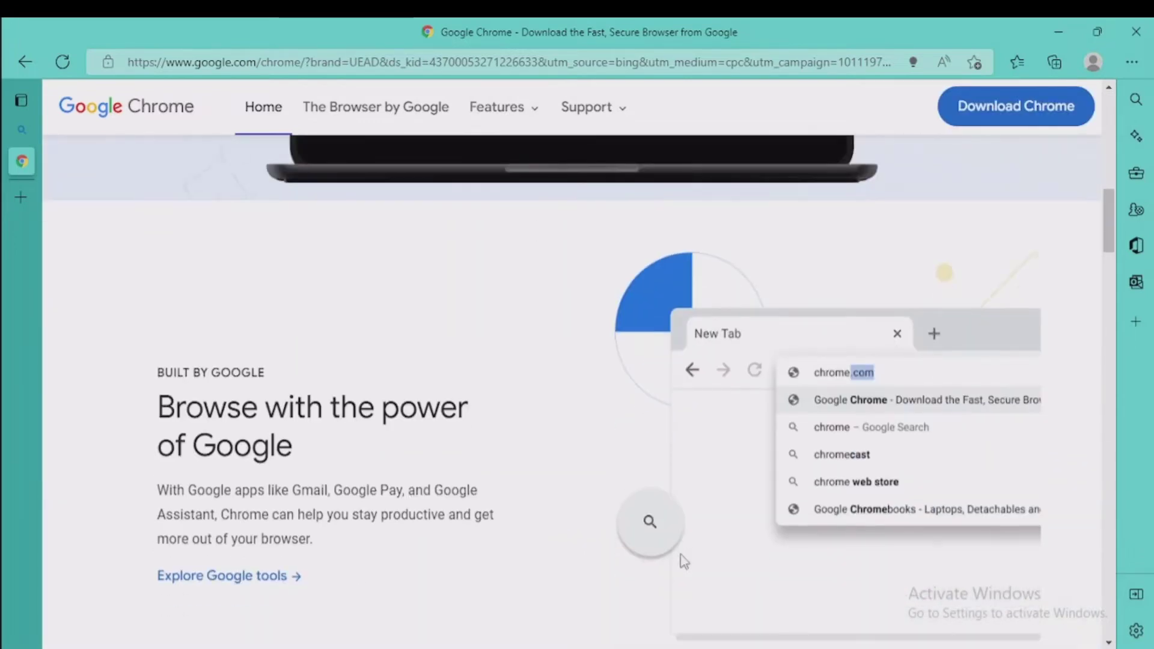
{"action": "scroll", "coordinate": [667, 549], "scroll_direction": "down", "scroll_amount": 5}
{"action": "scroll", "coordinate": [699, 541], "scroll_direction": "down", "scroll_amount": 5}
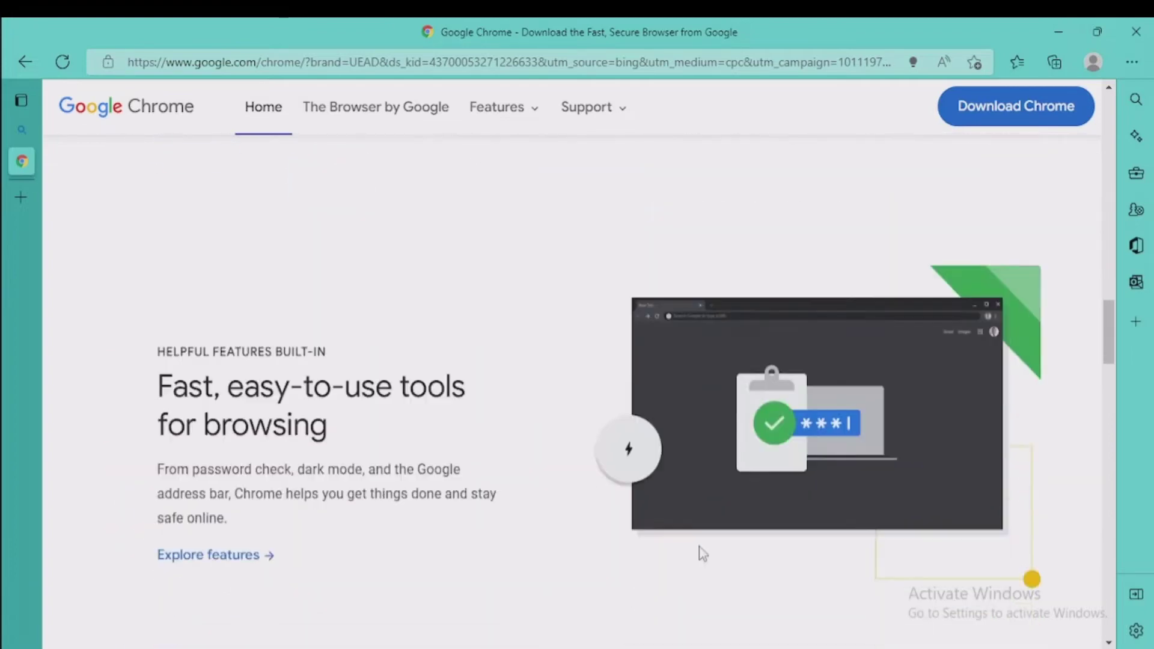
{"action": "scroll", "coordinate": [699, 546], "scroll_direction": "down", "scroll_amount": 5}
{"action": "scroll", "coordinate": [699, 546], "scroll_direction": "down", "scroll_amount": 5}
{"action": "scroll", "coordinate": [661, 538], "scroll_direction": "down", "scroll_amount": 3}
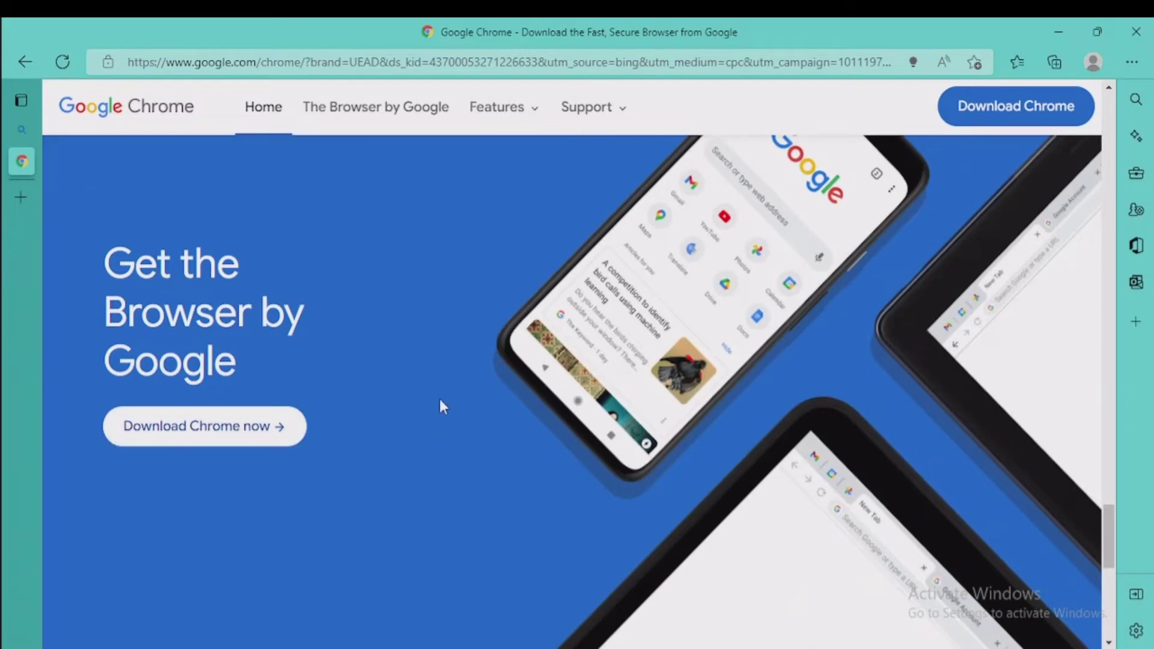
{"action": "scroll", "coordinate": [445, 396], "scroll_direction": "up", "scroll_amount": 2}
{"action": "scroll", "coordinate": [475, 337], "scroll_direction": "up", "scroll_amount": 5}
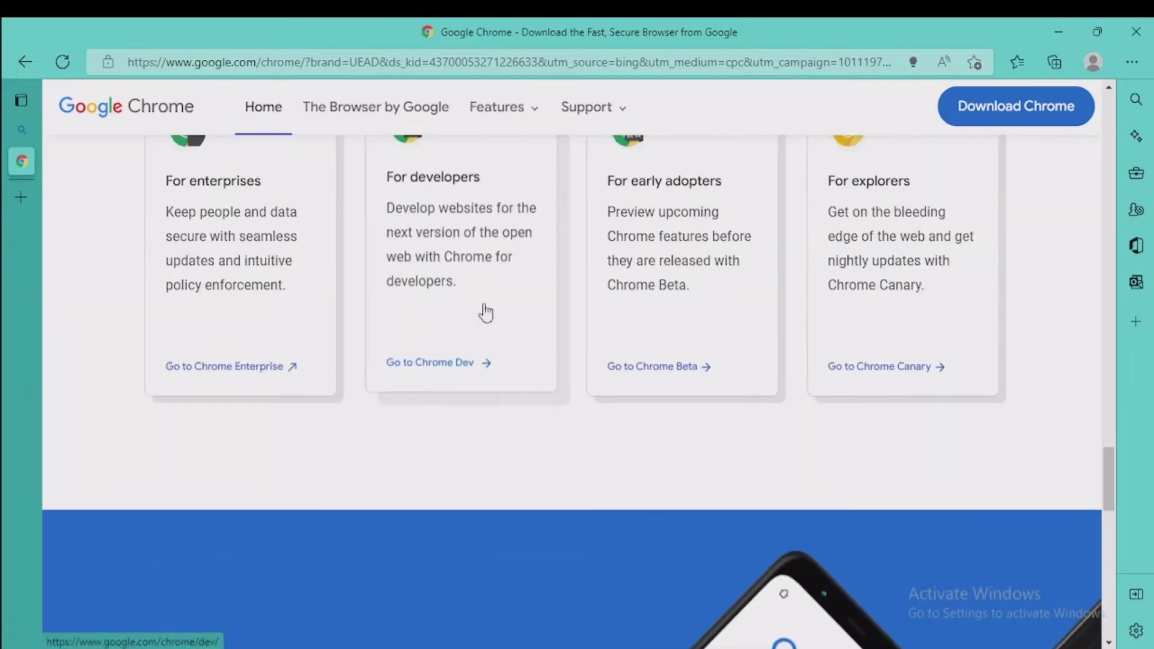
{"action": "scroll", "coordinate": [484, 319], "scroll_direction": "up", "scroll_amount": 5}
{"action": "scroll", "coordinate": [484, 327], "scroll_direction": "up", "scroll_amount": 5}
{"action": "scroll", "coordinate": [485, 332], "scroll_direction": "up", "scroll_amount": 5}
{"action": "scroll", "coordinate": [478, 333], "scroll_direction": "up", "scroll_amount": 5}
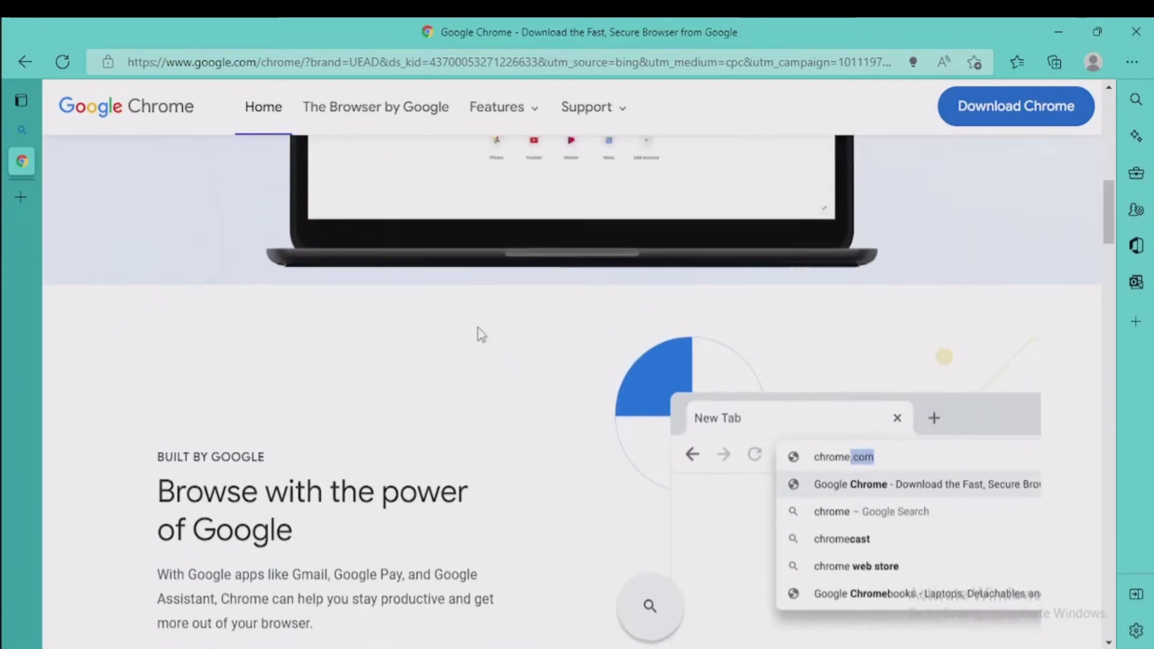
{"action": "scroll", "coordinate": [479, 329], "scroll_direction": "up", "scroll_amount": 5}
{"action": "scroll", "coordinate": [481, 334], "scroll_direction": "up", "scroll_amount": 2}
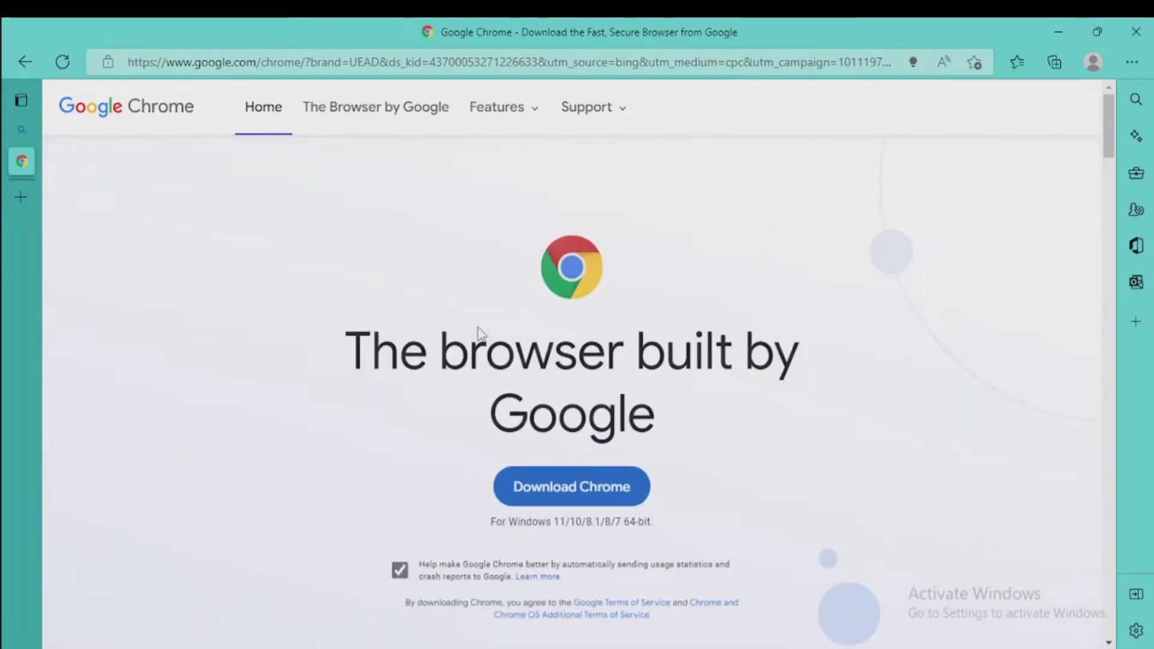
Download ChromeSetup.exe and show it in the Downloads folder
{"action": "left_click", "coordinate": [592, 488]}
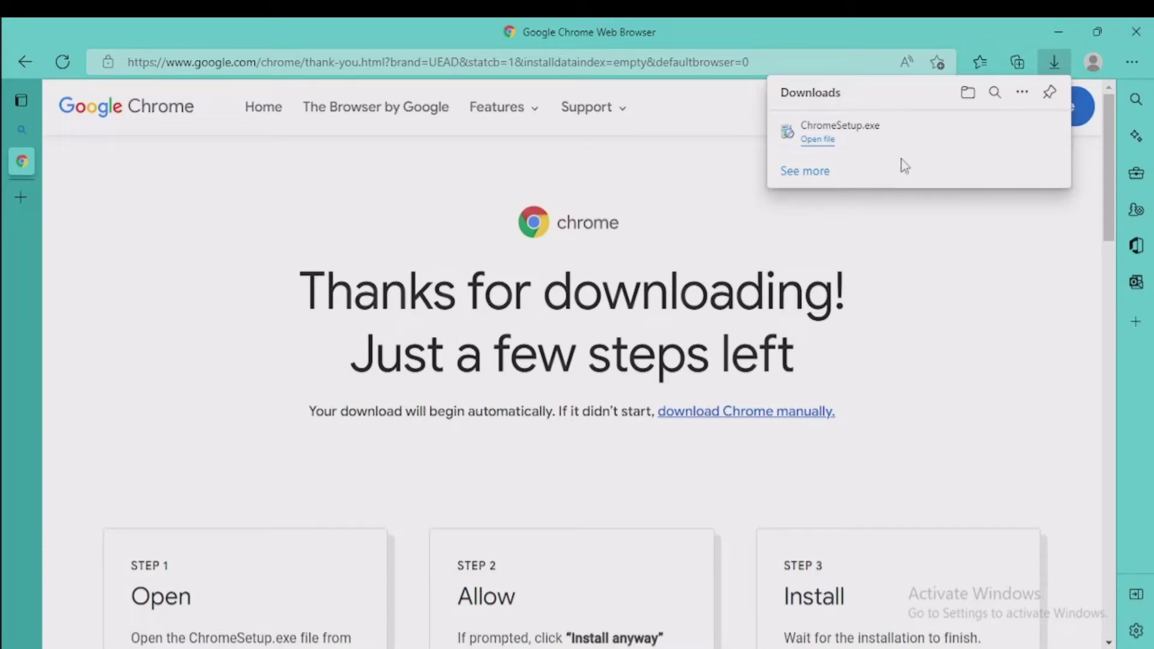
{"action": "left_click", "coordinate": [968, 92]}
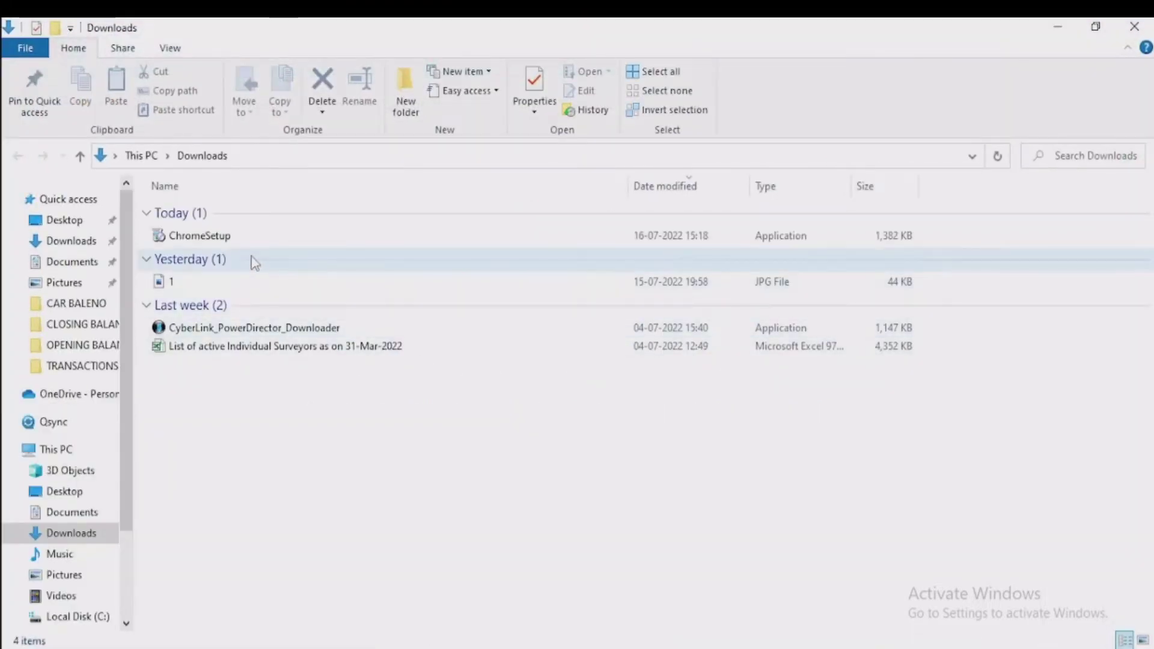
{"action": "mouse_move", "coordinate": [200, 236]}
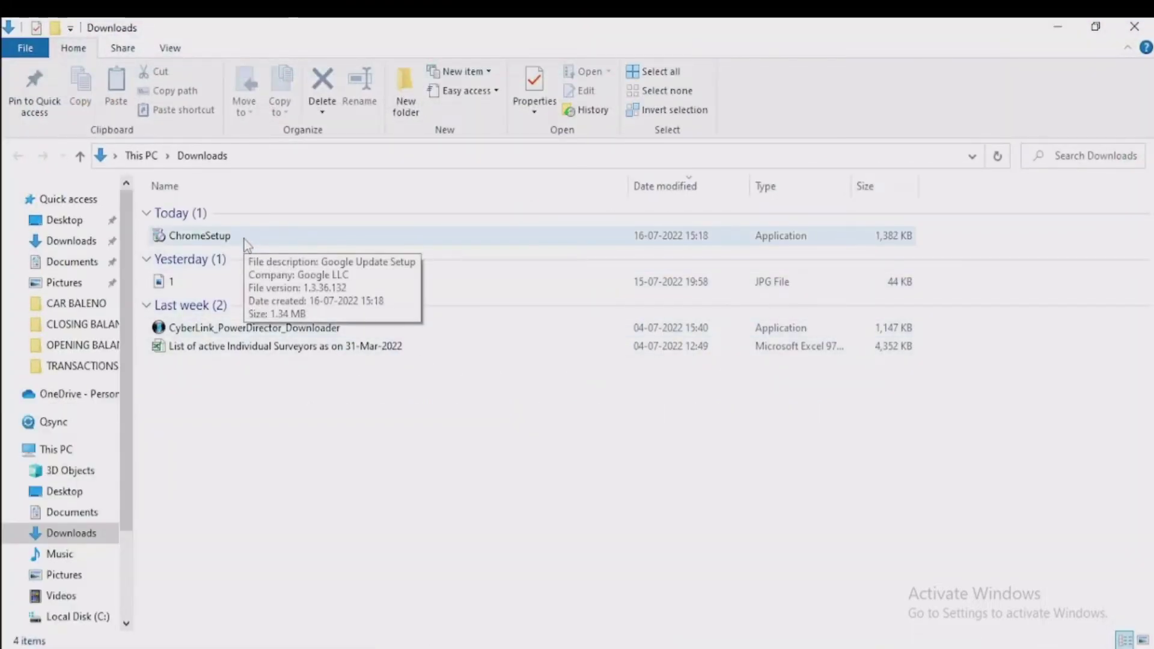
Launch the ChromeSetup installer from the Downloads folder
{"action": "double_click", "coordinate": [246, 241]}
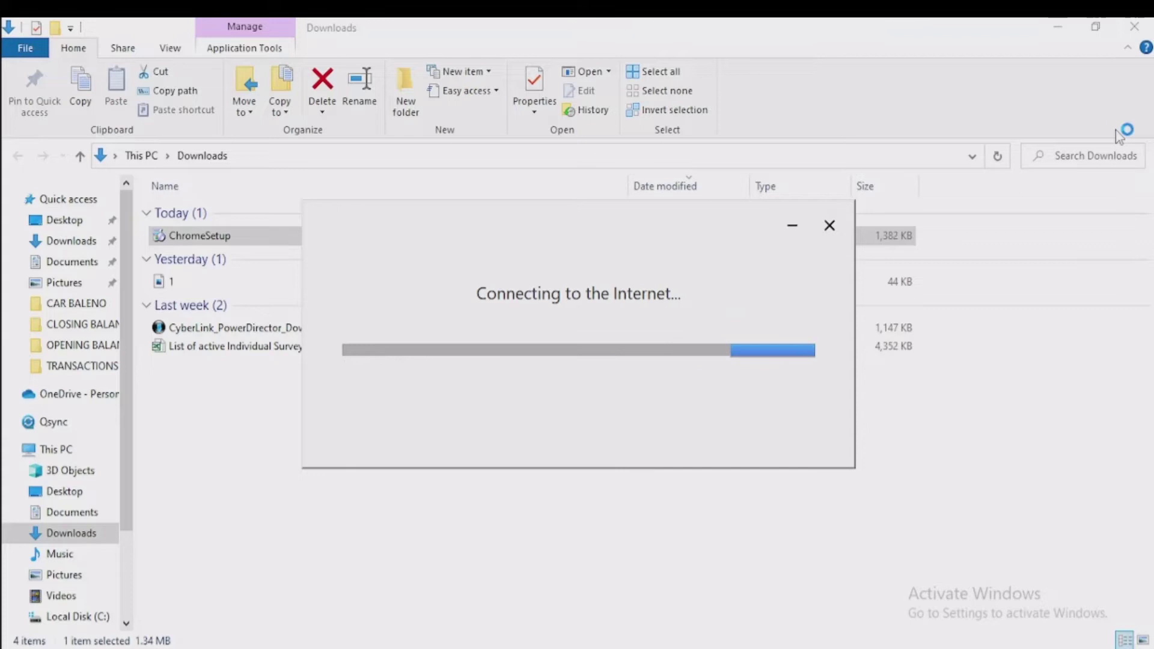
Minimize File Explorer while the installer downloads and installs Chrome
{"action": "left_click", "coordinate": [1070, 33]}
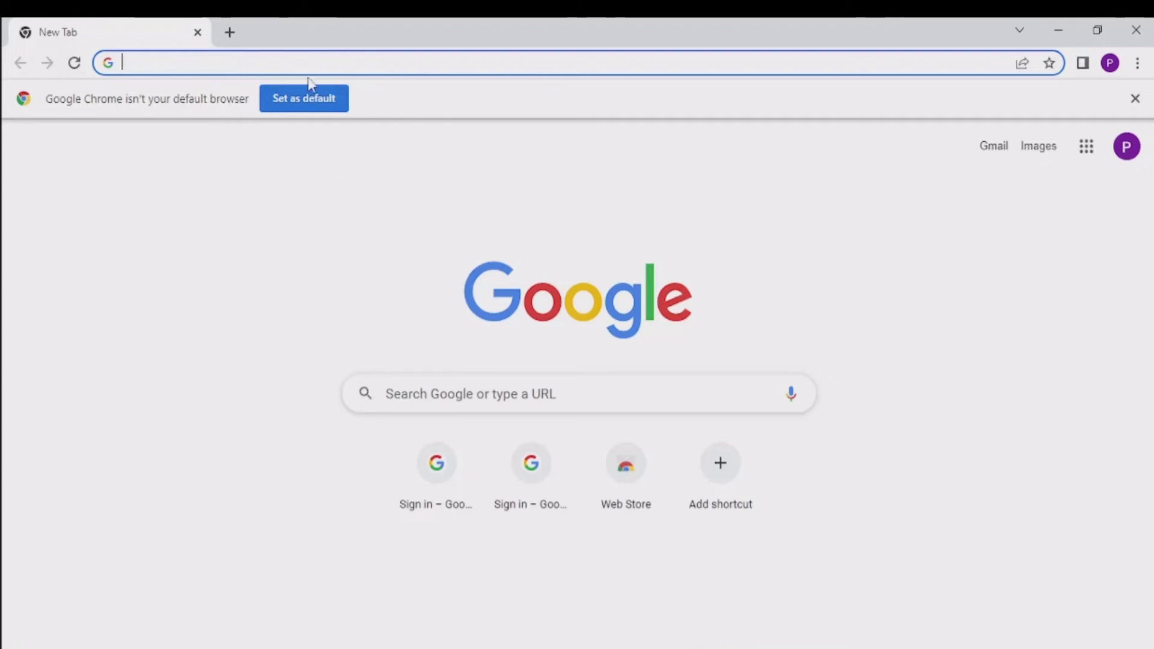
Use Chrome's 'Set as default' prompt to open Windows Default apps settings
{"action": "left_click", "coordinate": [328, 104]}
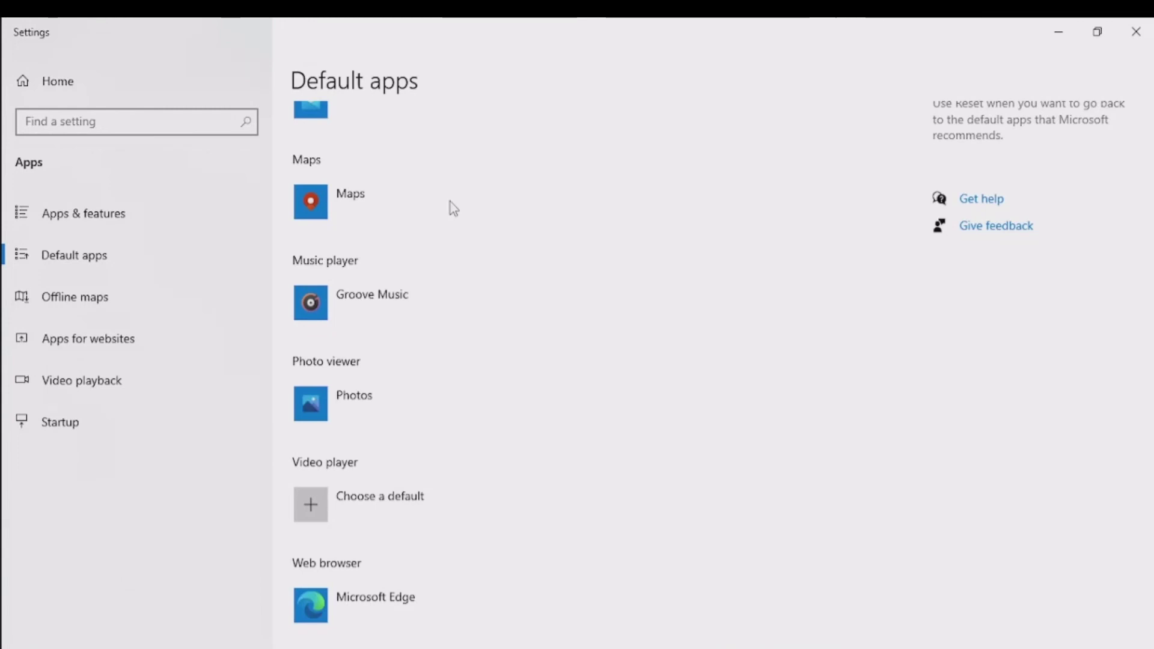
Change the Web browser default from Microsoft Edge to Google Chrome
{"action": "scroll", "coordinate": [450, 202], "scroll_direction": "down", "scroll_amount": 2}
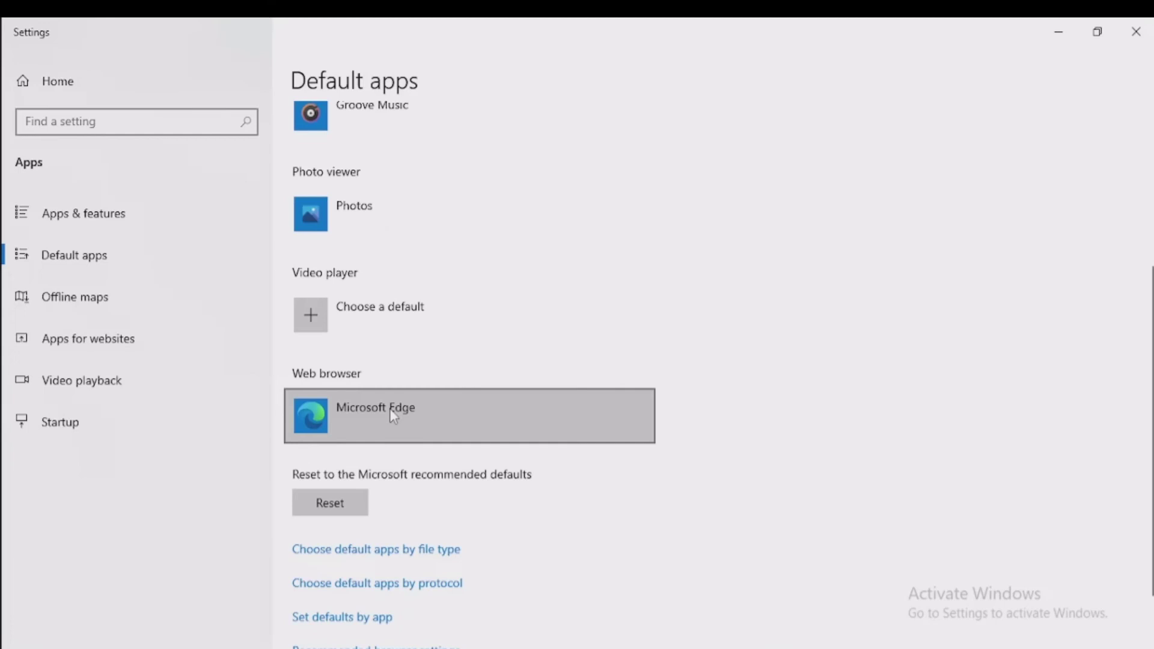
{"action": "left_click", "coordinate": [391, 411]}
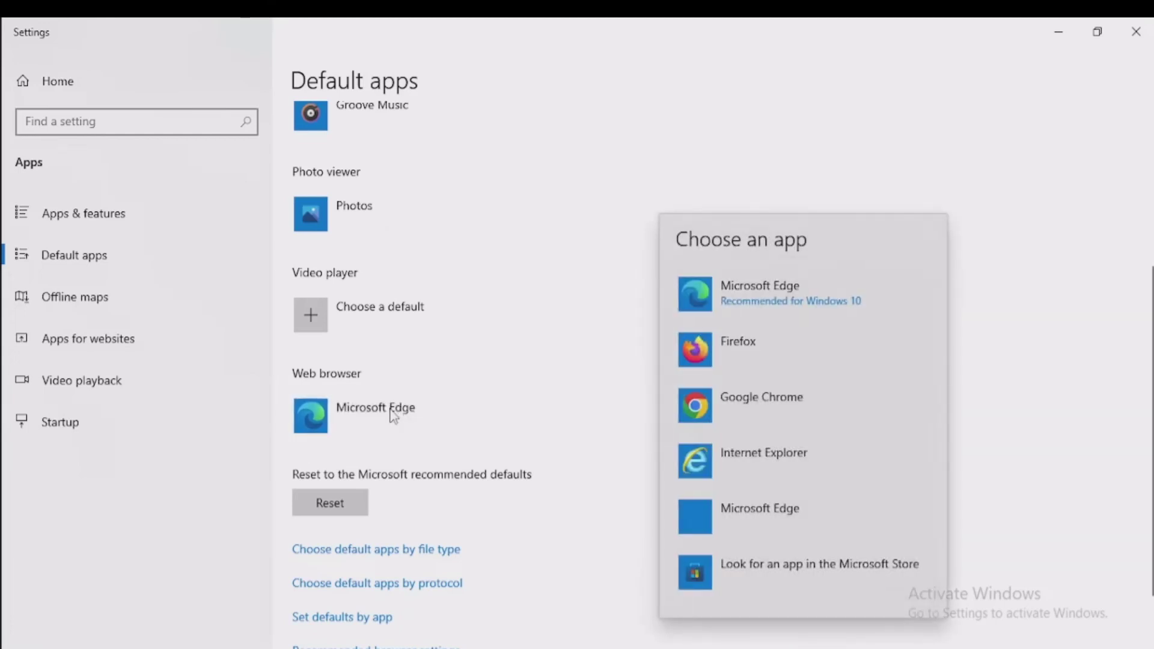
{"action": "left_click", "coordinate": [788, 407]}
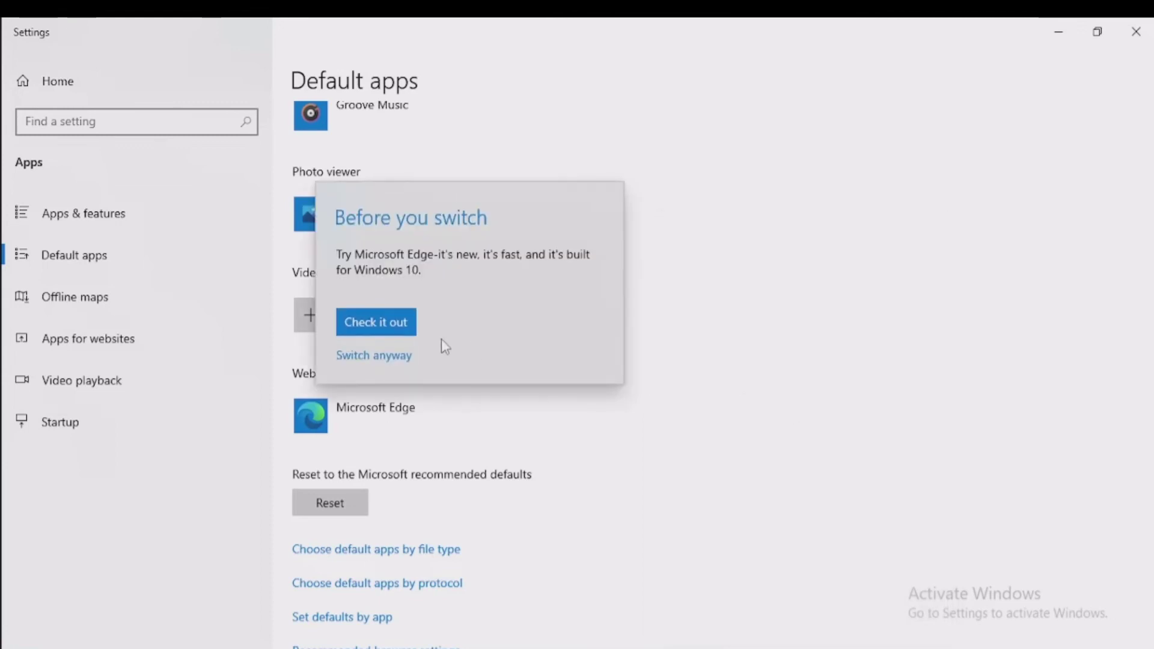